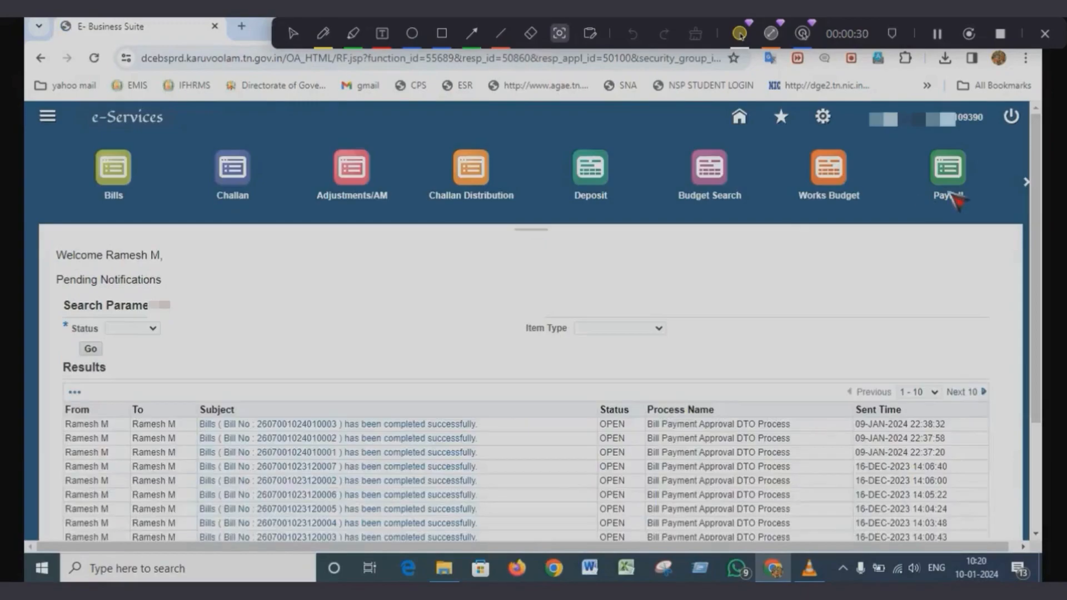
Search the Jan 2024 payroll results for bill type Pongal Bonus and pay bill group TEMPORARY NON TEACHING BILL.
{"action": "left_click", "coordinate": [968, 189]}
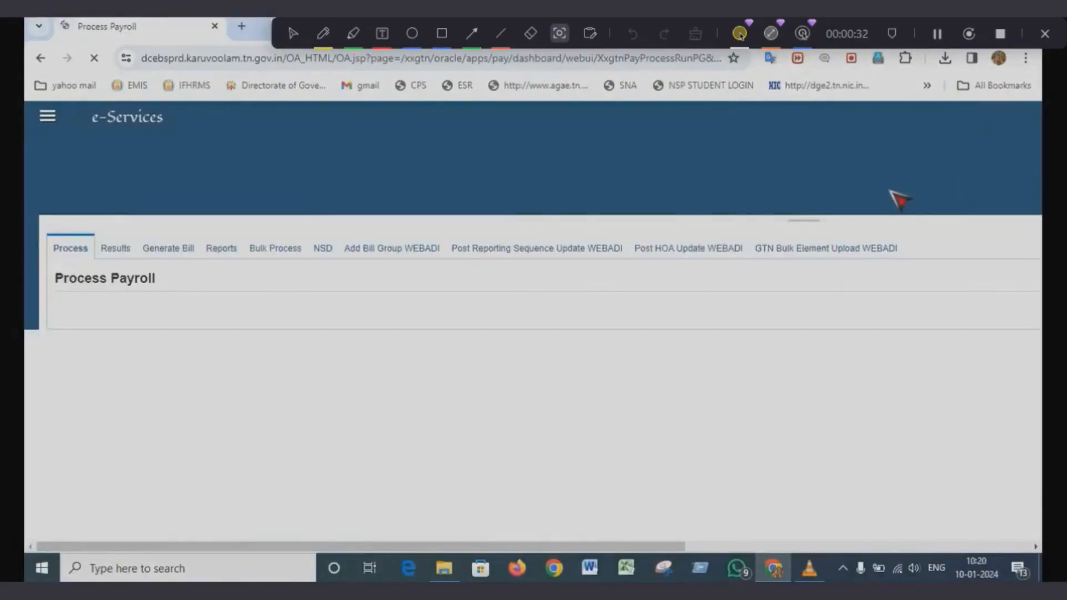
{"action": "left_click", "coordinate": [123, 260]}
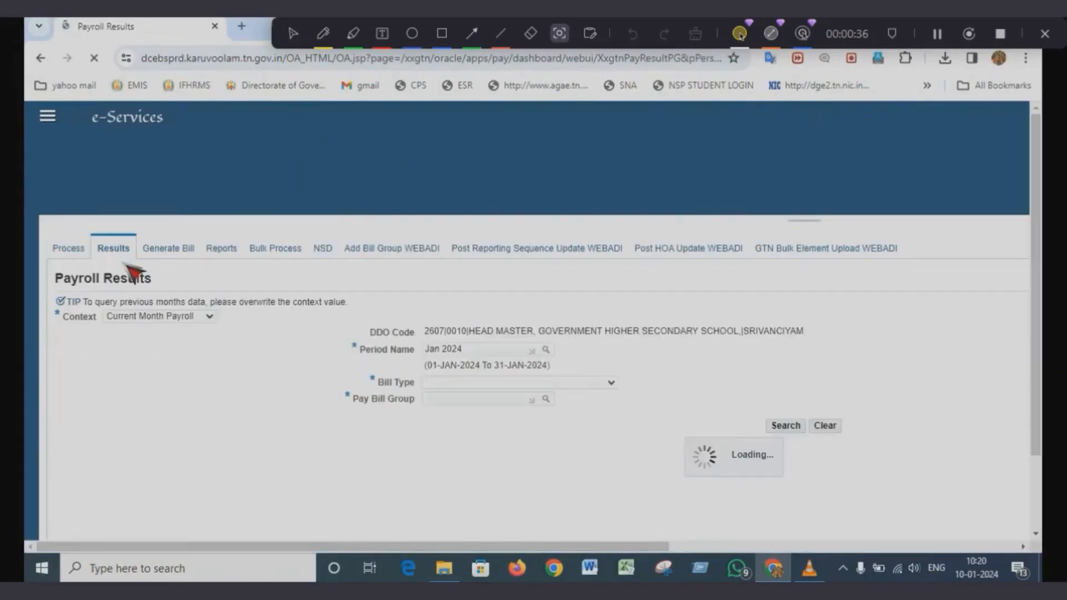
{"action": "scroll", "coordinate": [862, 425], "scroll_direction": "down", "scroll_amount": 2}
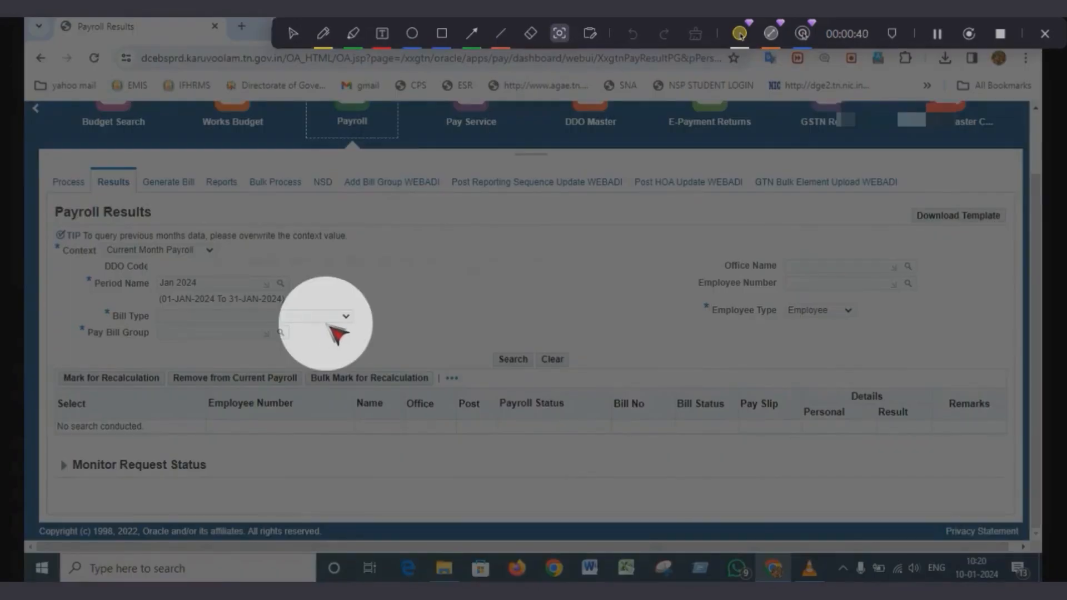
{"action": "left_click", "coordinate": [331, 321]}
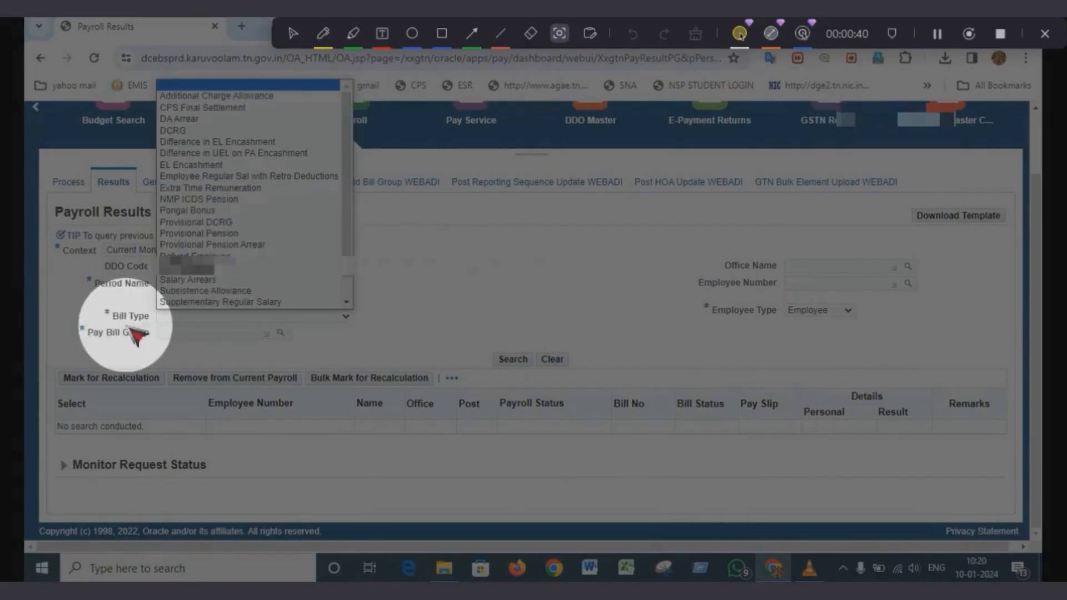
{"action": "left_click", "coordinate": [207, 212]}
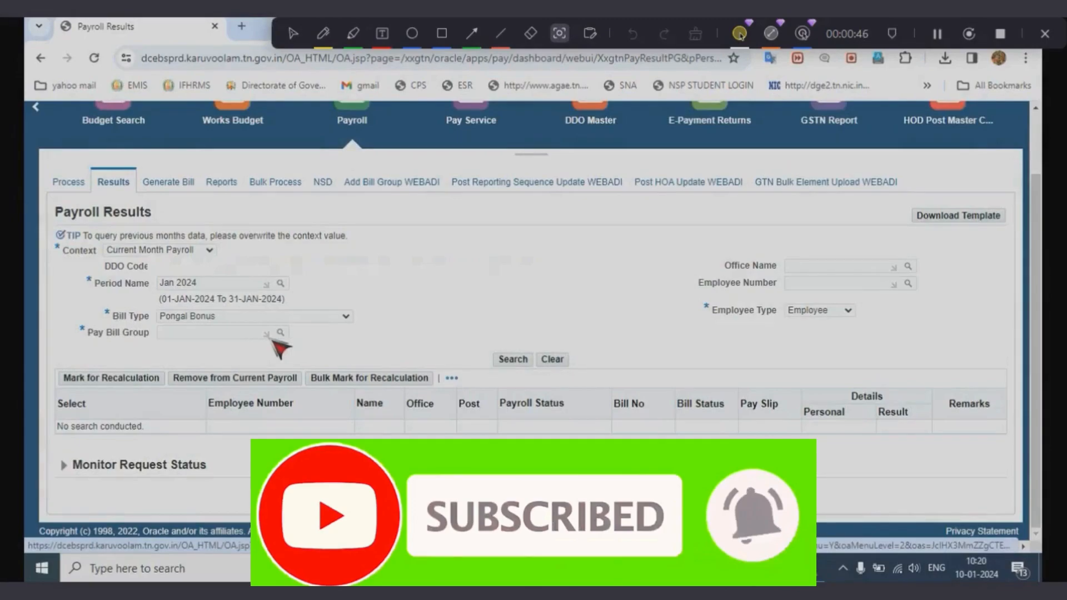
{"action": "left_click", "coordinate": [279, 335]}
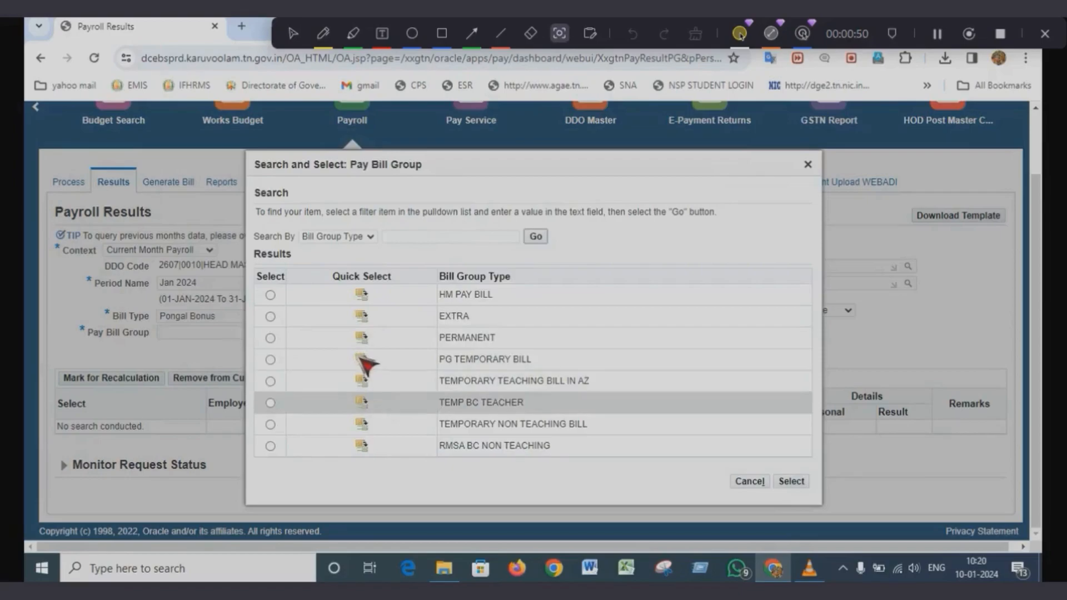
{"action": "left_click", "coordinate": [362, 425]}
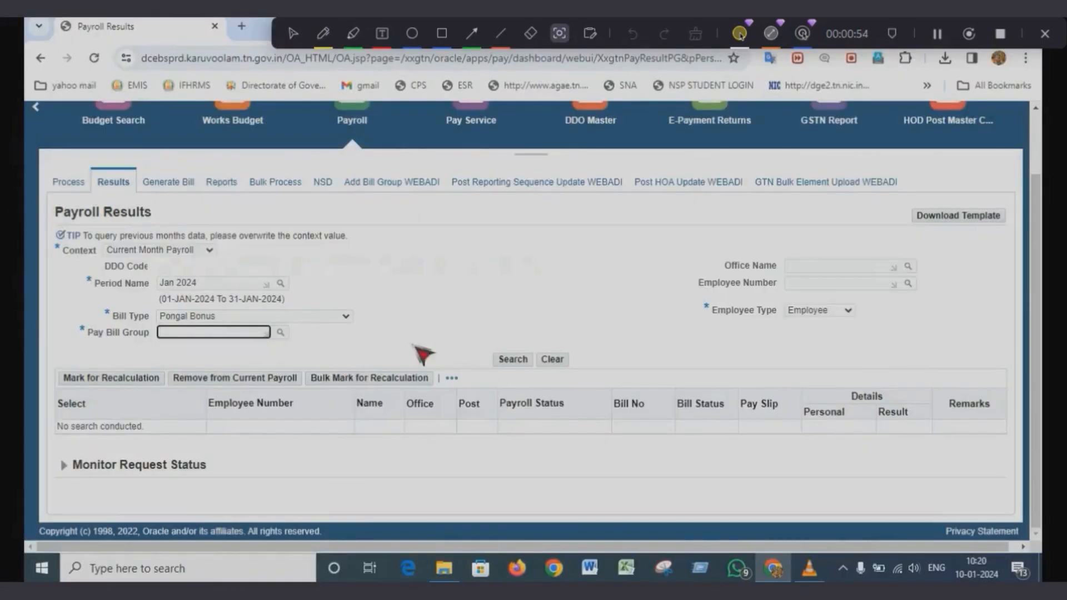
{"action": "left_click", "coordinate": [506, 365]}
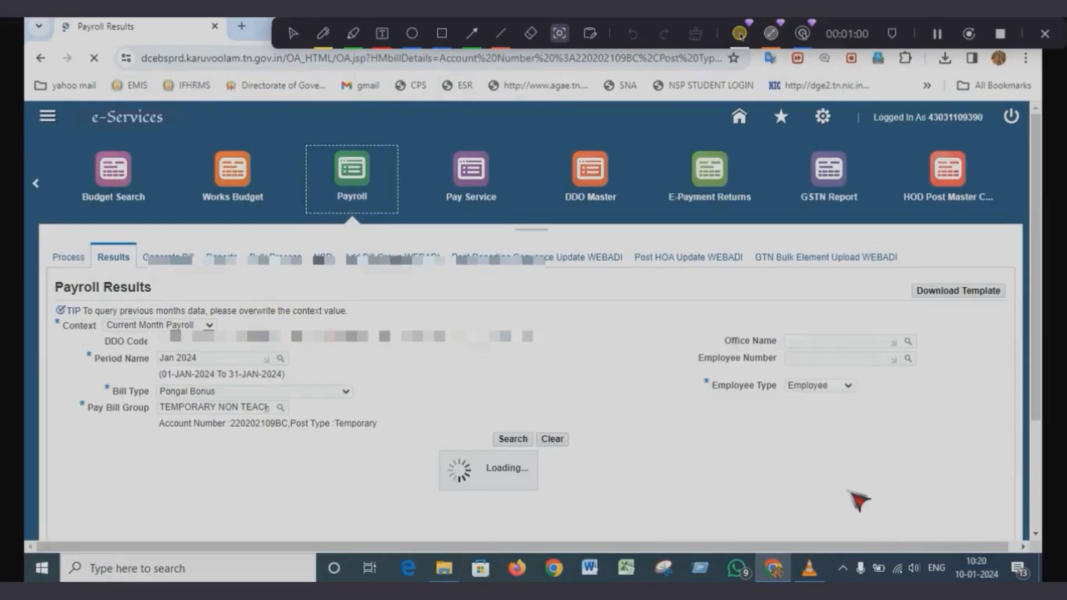
Review the payroll result details of both listed employees, closing each details window after checking it.
{"action": "scroll", "coordinate": [916, 439], "scroll_direction": "down", "scroll_amount": 2}
{"action": "left_click", "coordinate": [927, 421]}
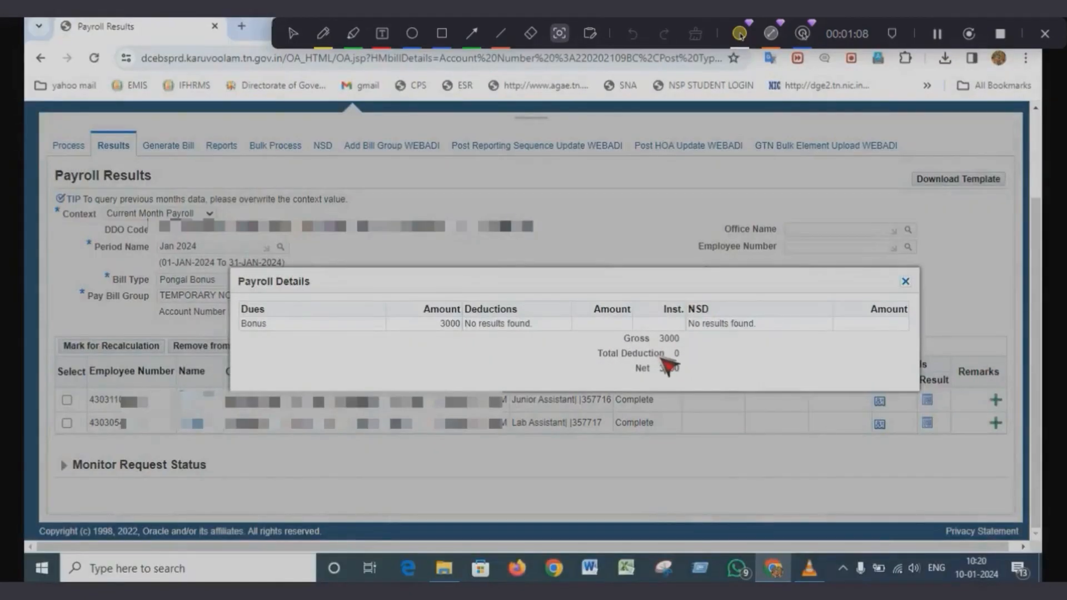
{"action": "key", "text": "Escape"}
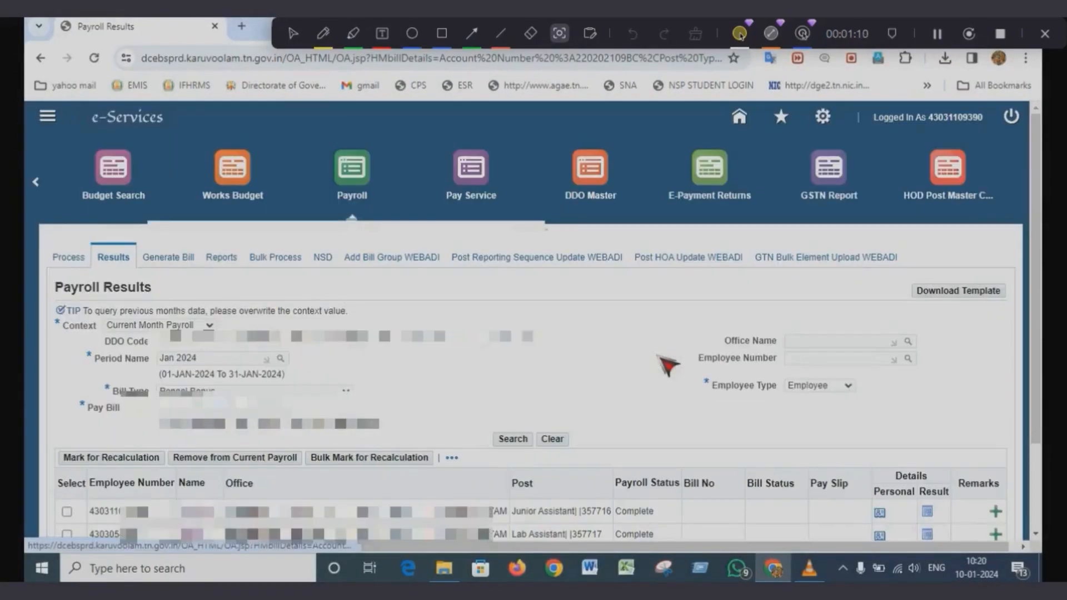
{"action": "left_click", "coordinate": [926, 534]}
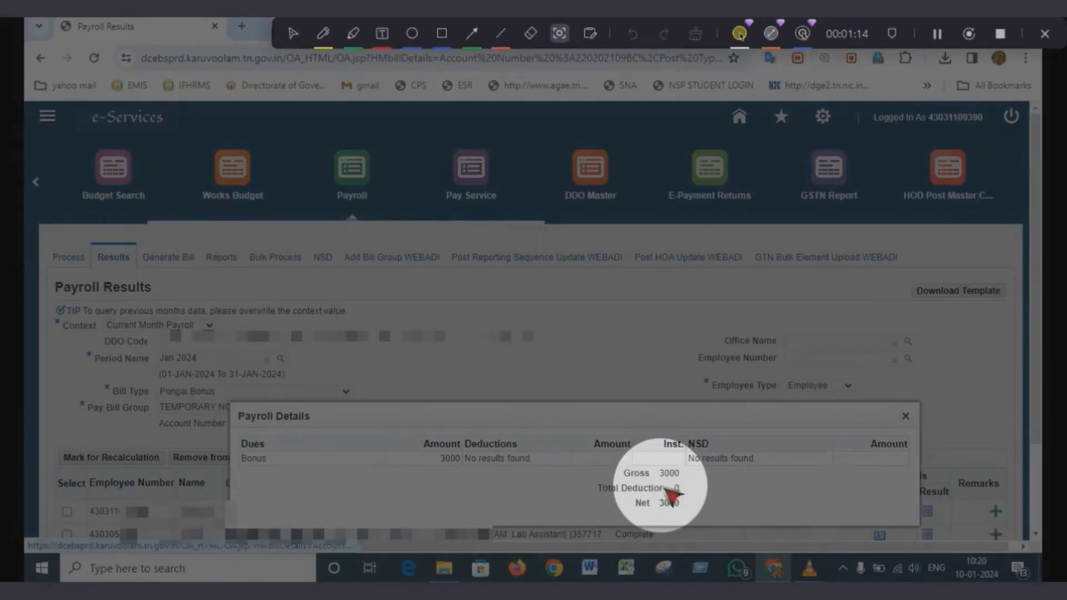
{"action": "key", "text": "Escape"}
{"action": "scroll", "coordinate": [671, 500], "scroll_direction": "down", "scroll_amount": 2}
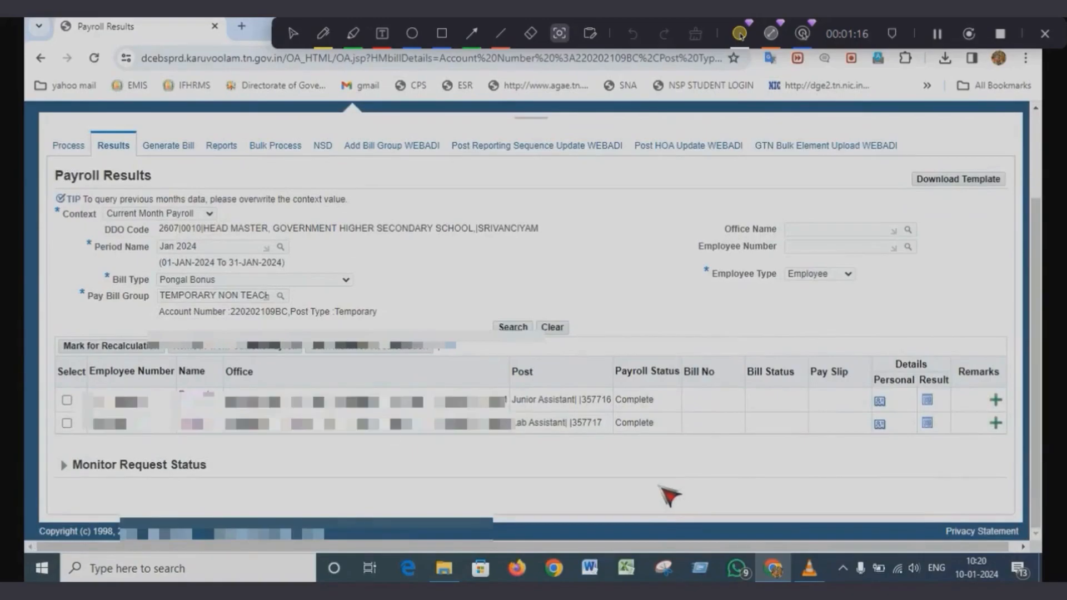
In bill generation, search for employees under Supplementary Salary Bill with bill type Pongal Bonus and pay bill group TEMPORARY NON TEACHING BILL.
{"action": "left_click", "coordinate": [169, 145]}
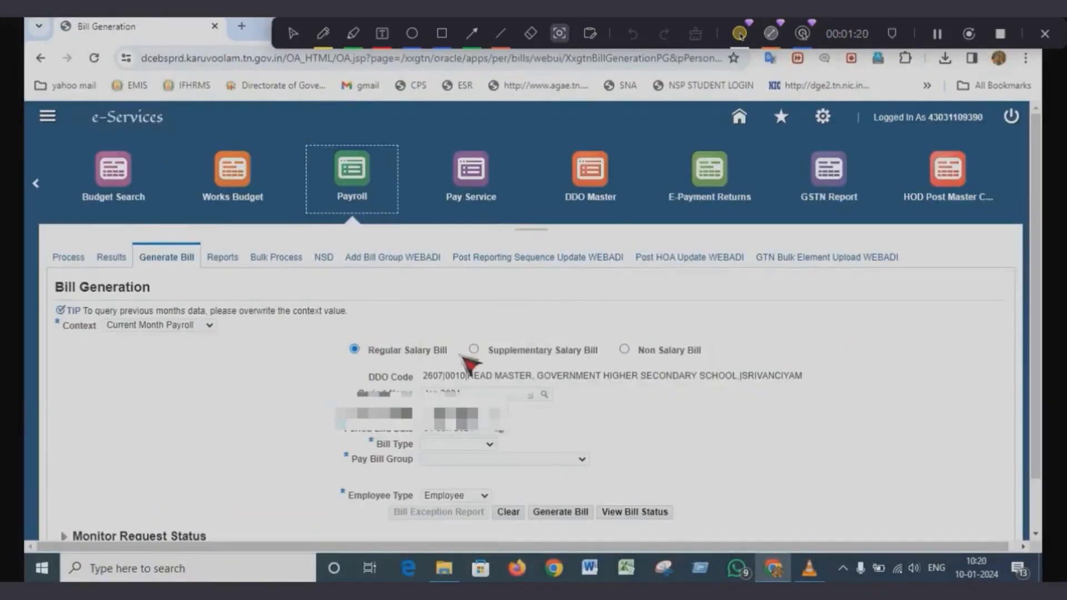
{"action": "left_click", "coordinate": [471, 354]}
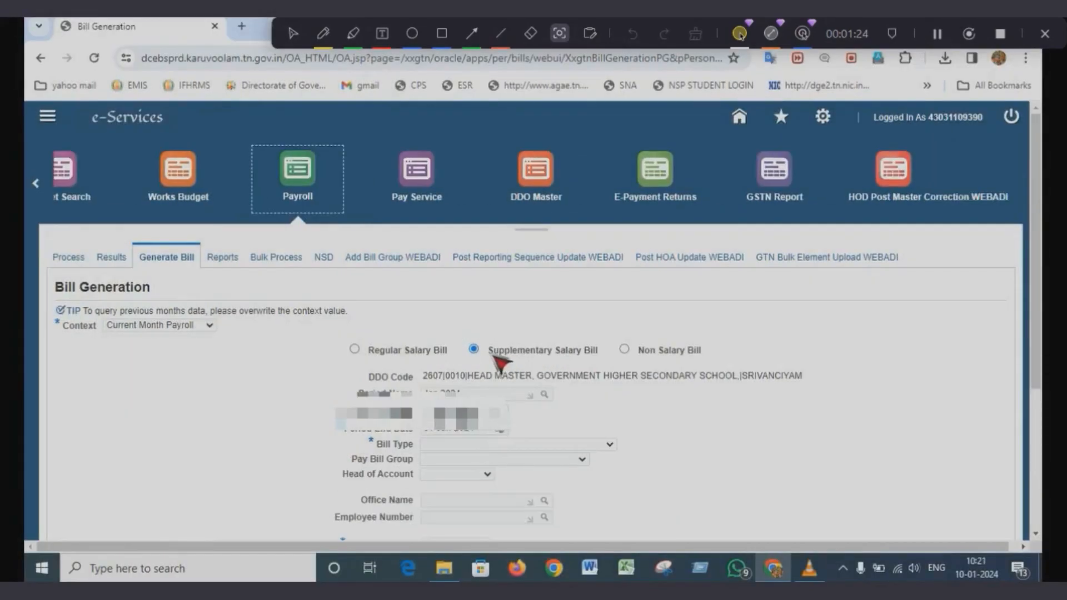
{"action": "scroll", "coordinate": [500, 364], "scroll_direction": "down", "scroll_amount": 3}
{"action": "left_click", "coordinate": [425, 296]}
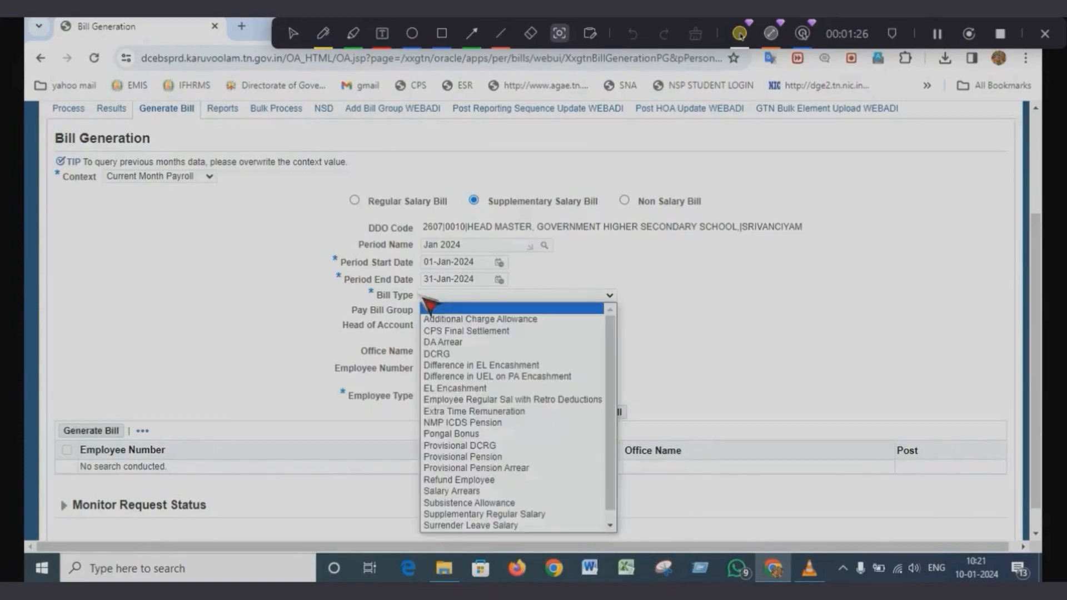
{"action": "left_click", "coordinate": [468, 433]}
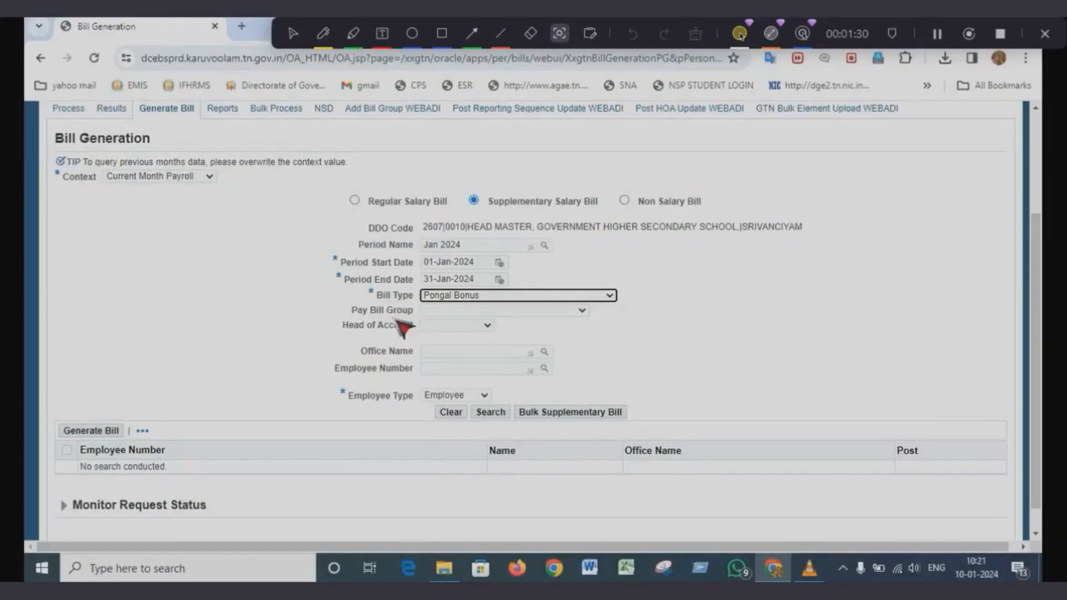
{"action": "left_click", "coordinate": [488, 418]}
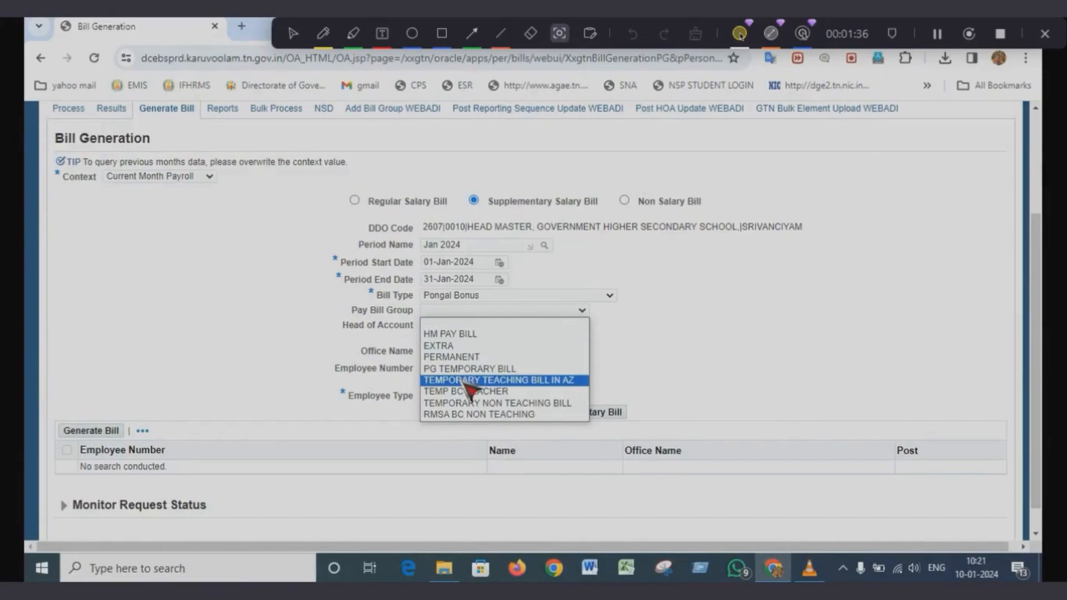
{"action": "left_click", "coordinate": [467, 403]}
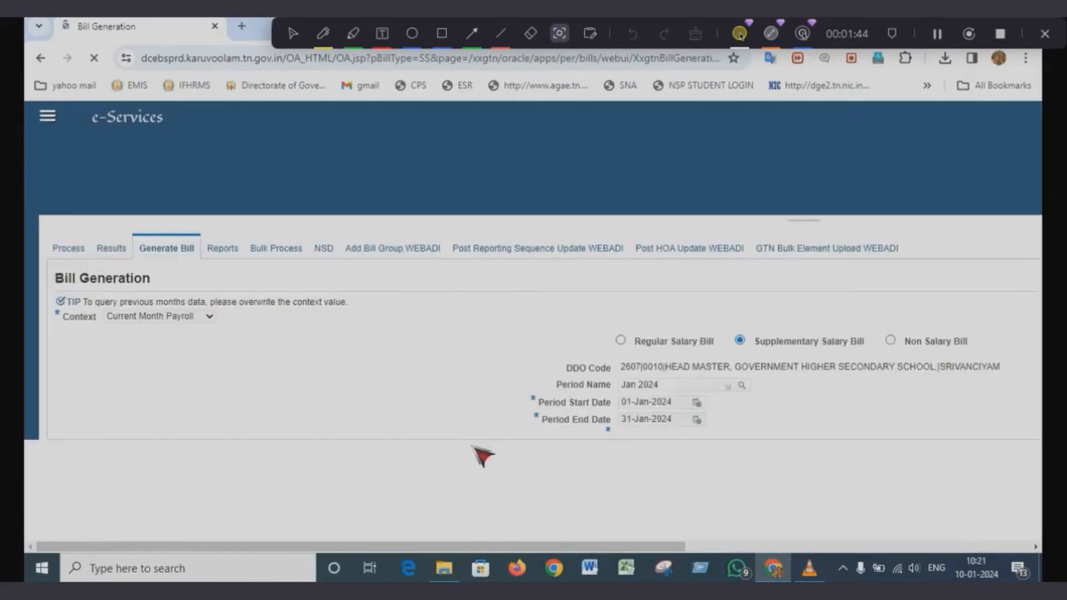
{"action": "scroll", "coordinate": [457, 474], "scroll_direction": "down", "scroll_amount": 3}
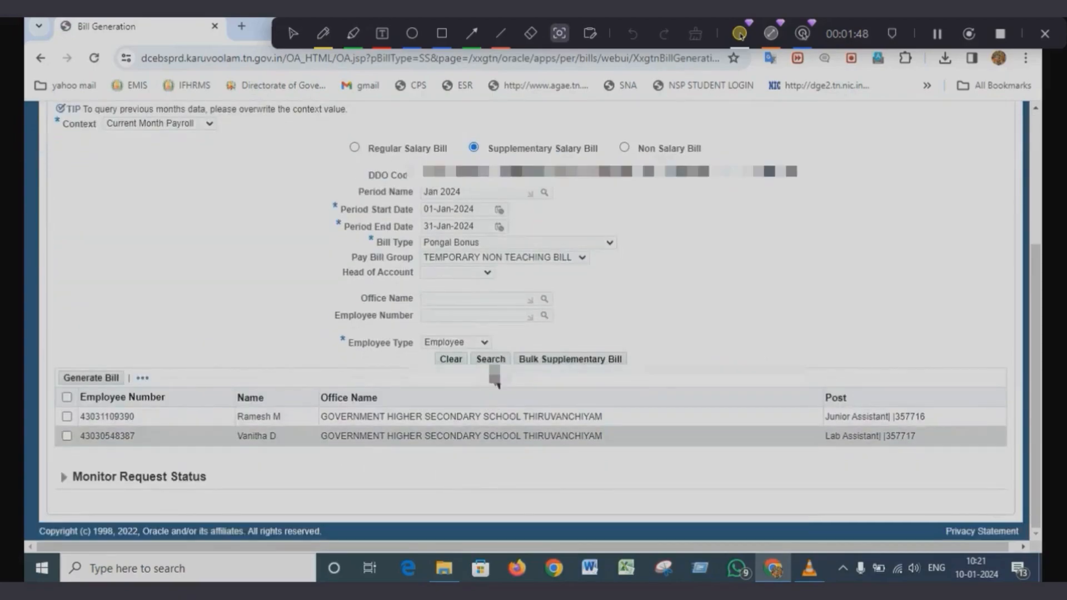
Select both listed employees, generate their supplementary Pongal Bonus bill and confirm its creation.
{"action": "left_click", "coordinate": [66, 417]}
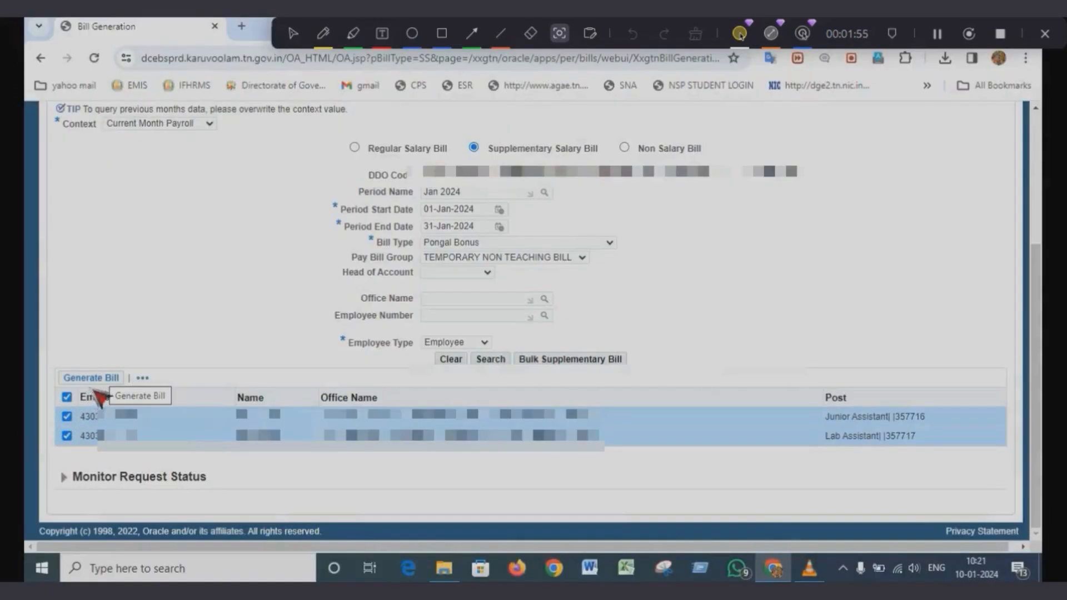
{"action": "left_click", "coordinate": [91, 379]}
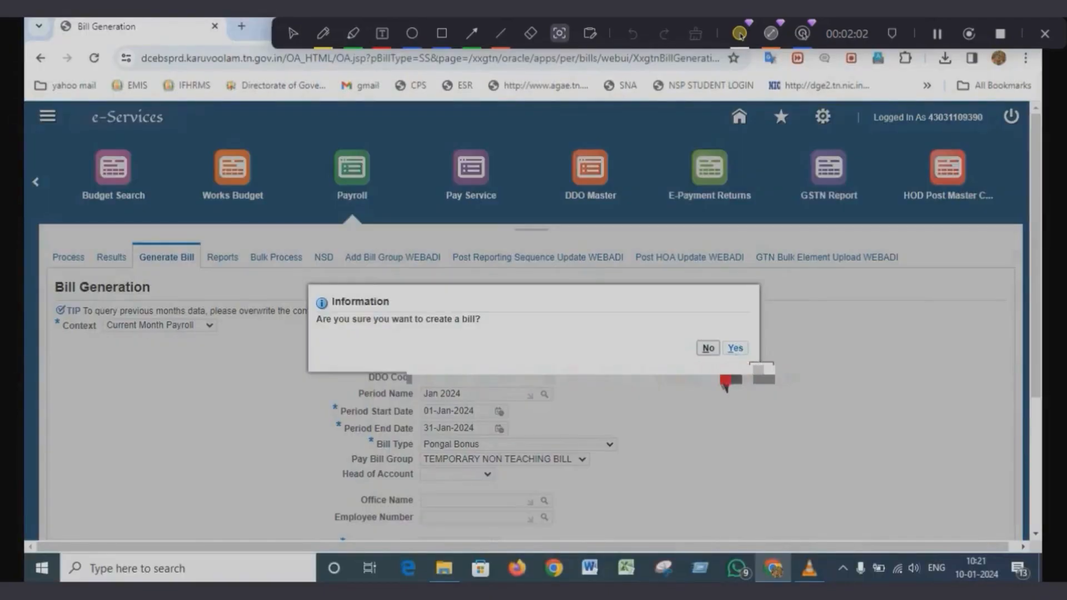
{"action": "left_click", "coordinate": [735, 347]}
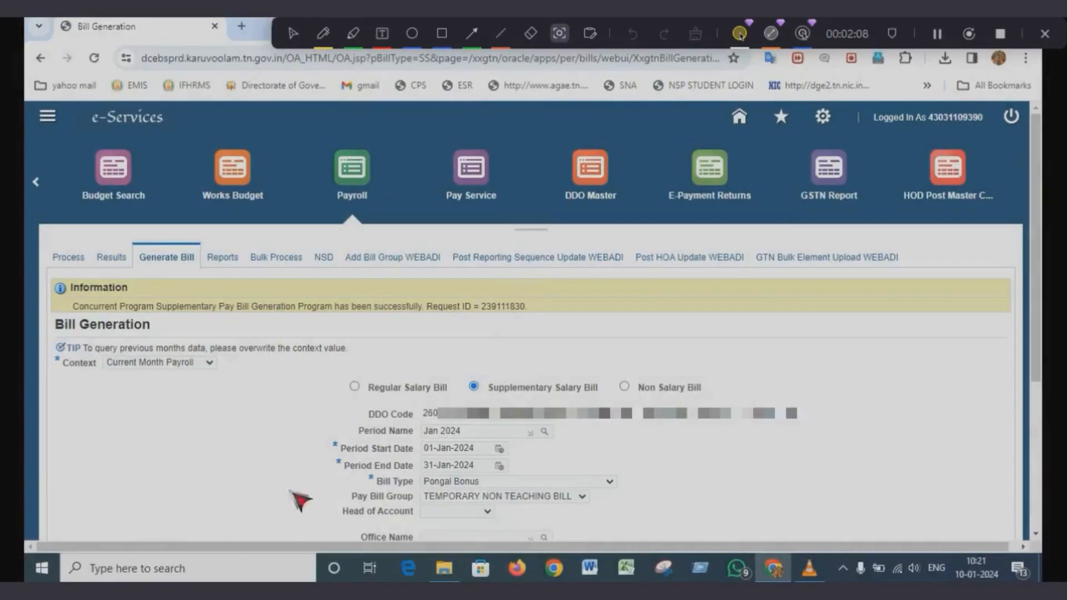
Expand the request status monitor and refresh it to check the new Pongal Bonus bill request.
{"action": "scroll", "coordinate": [114, 535], "scroll_direction": "down", "scroll_amount": 5}
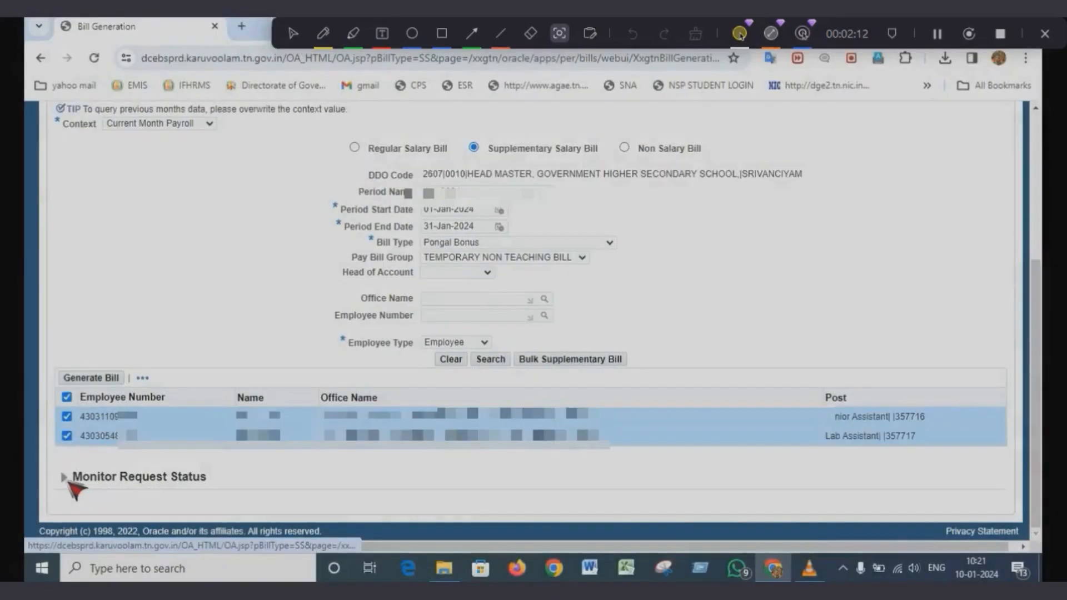
{"action": "left_click", "coordinate": [69, 482]}
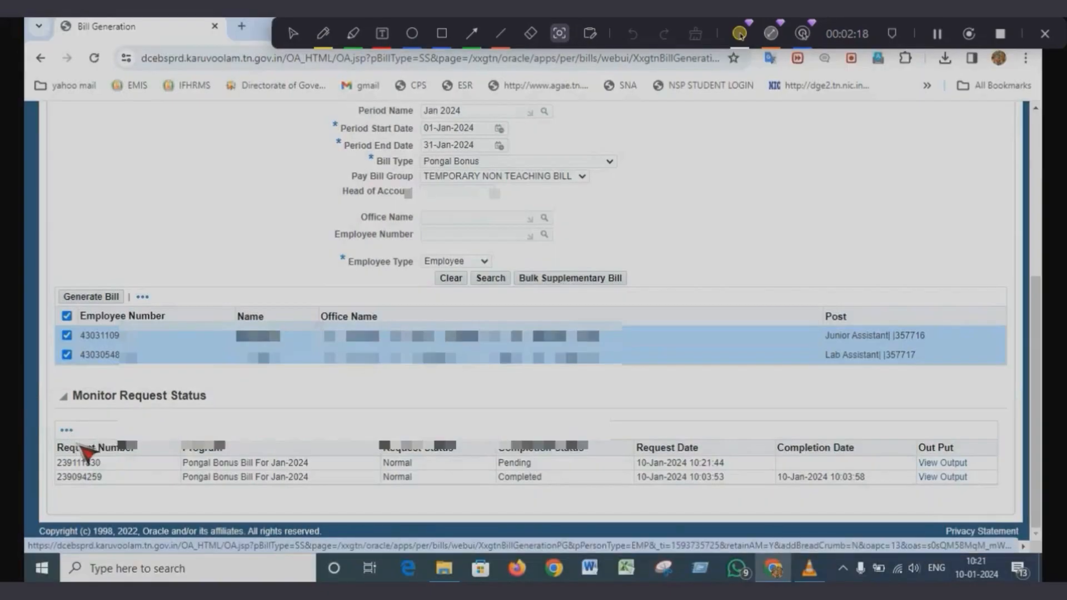
{"action": "left_click", "coordinate": [76, 436]}
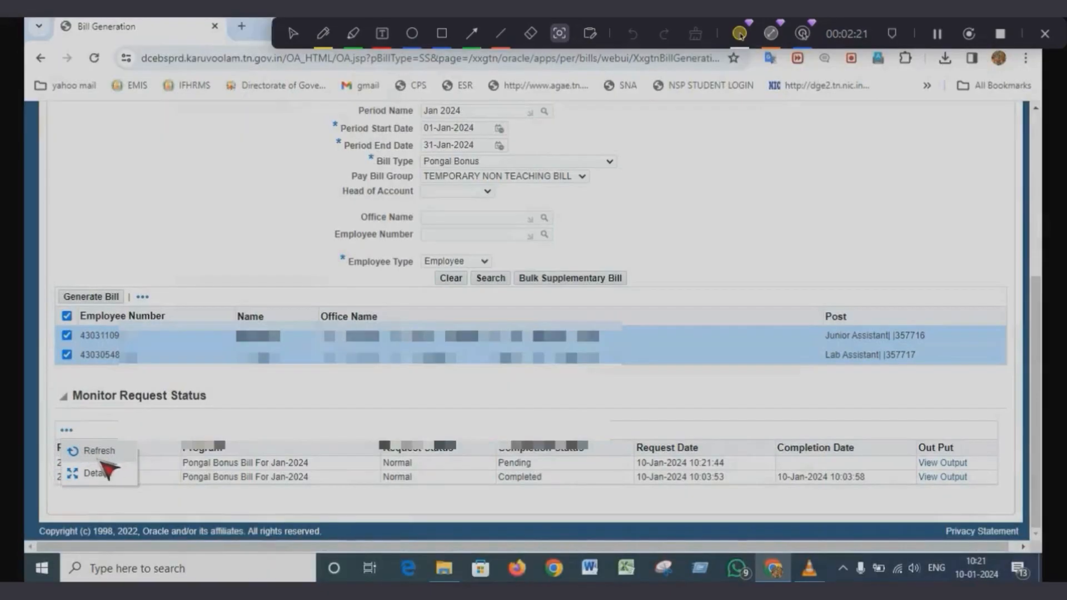
{"action": "left_click", "coordinate": [99, 453]}
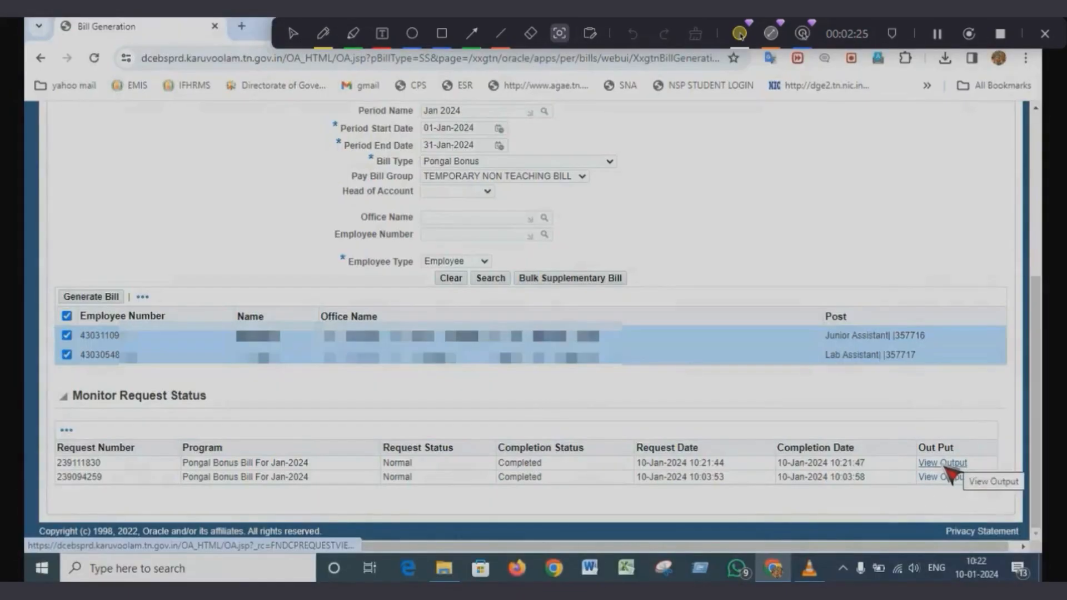
Download the newest bill request's output, open the text file to read the generated bill number, and close it.
{"action": "left_click", "coordinate": [943, 464]}
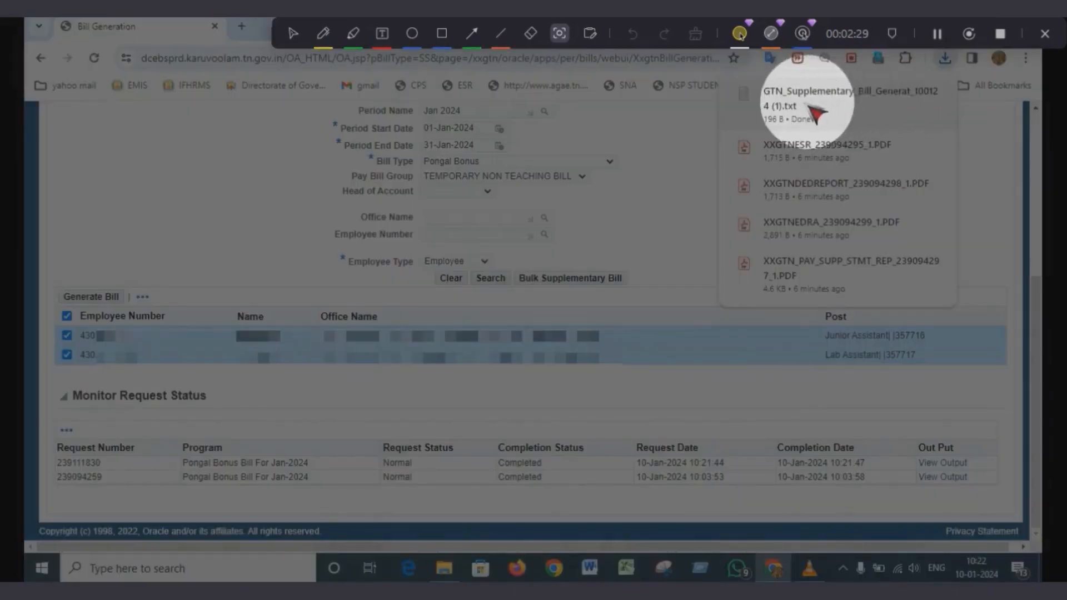
{"action": "left_click", "coordinate": [786, 102]}
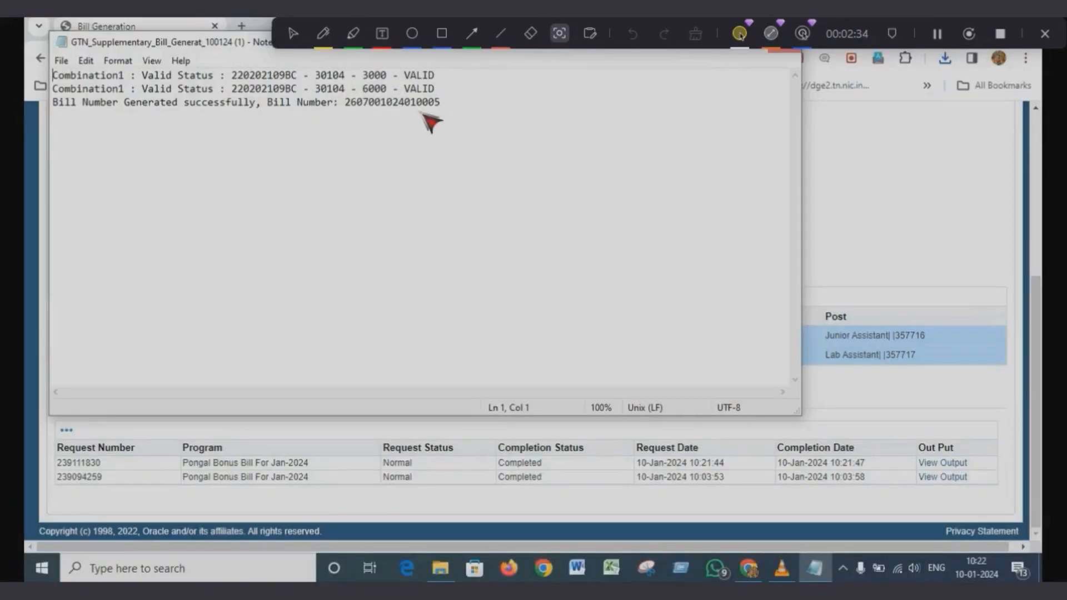
{"action": "key", "text": "alt+F4"}
Return to the home page and open the bill search page within GTN Finance.
{"action": "scroll", "coordinate": [428, 134], "scroll_direction": "up", "scroll_amount": 5}
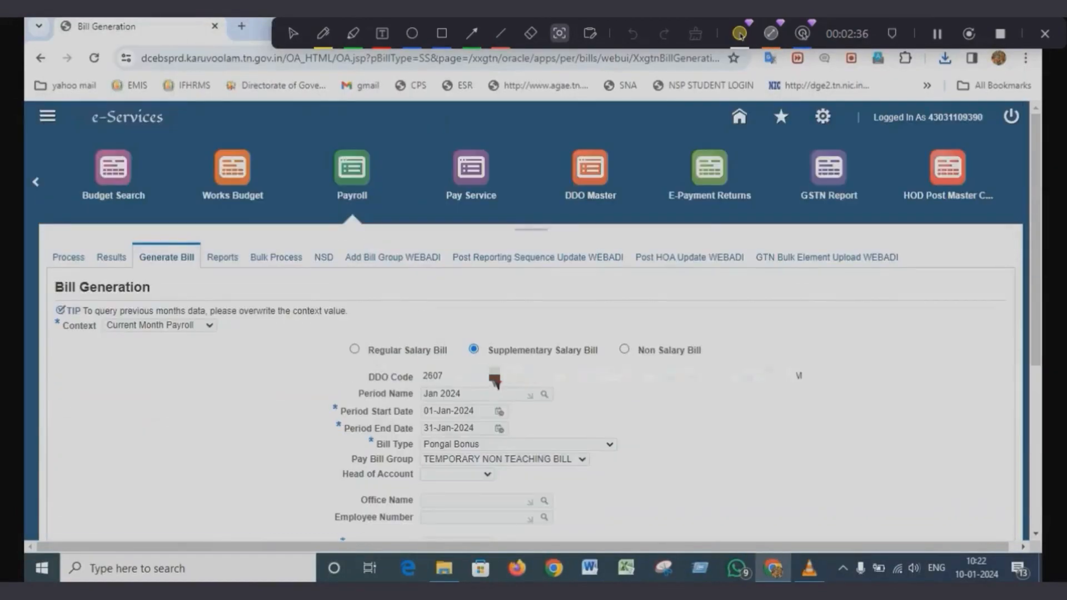
{"action": "left_click", "coordinate": [739, 117]}
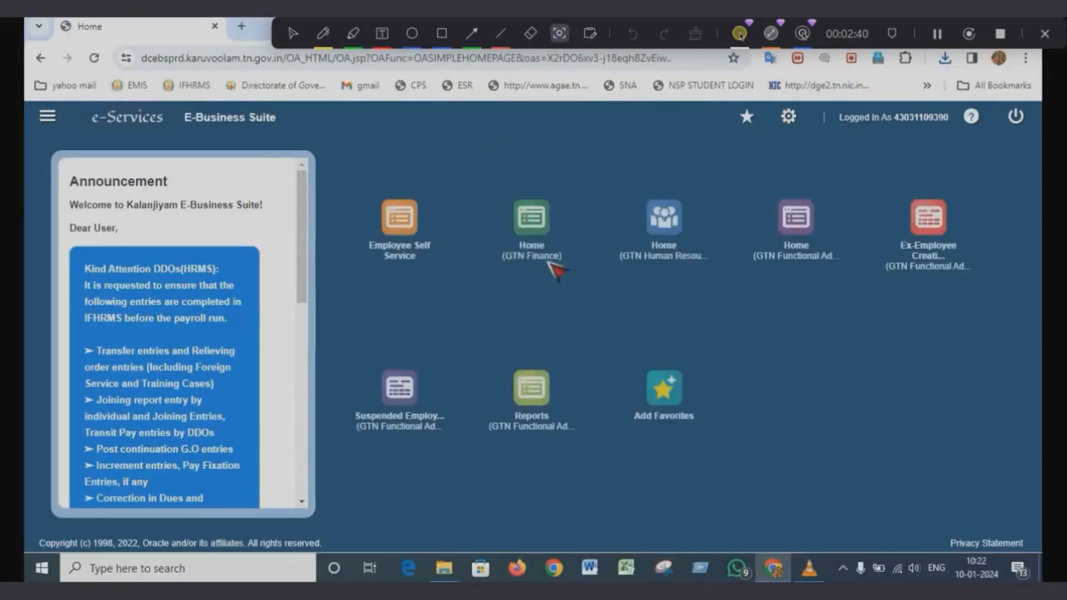
{"action": "left_click", "coordinate": [539, 236]}
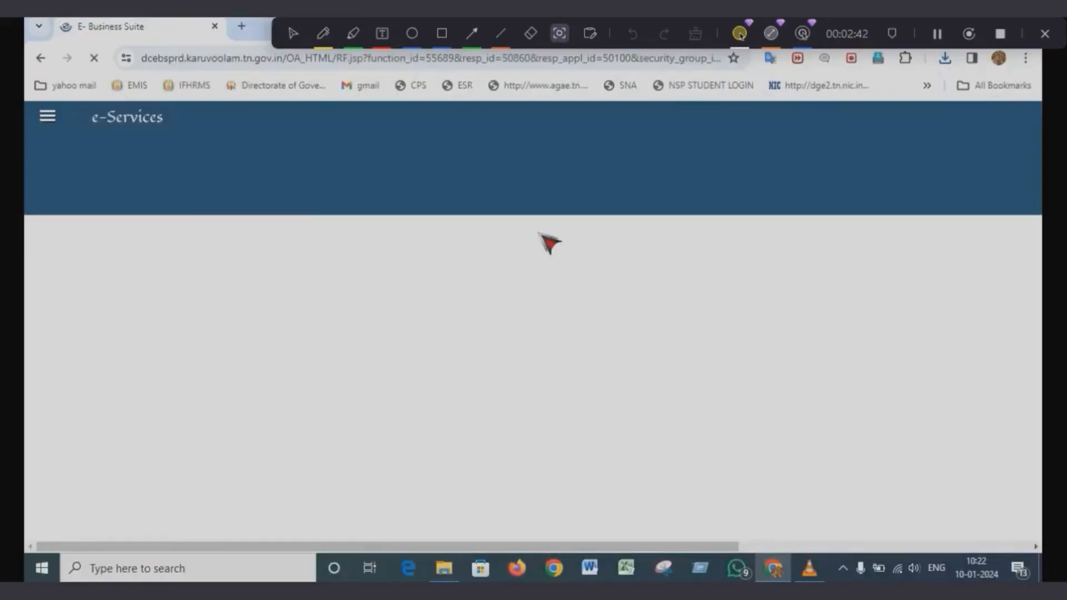
{"action": "left_click", "coordinate": [130, 197]}
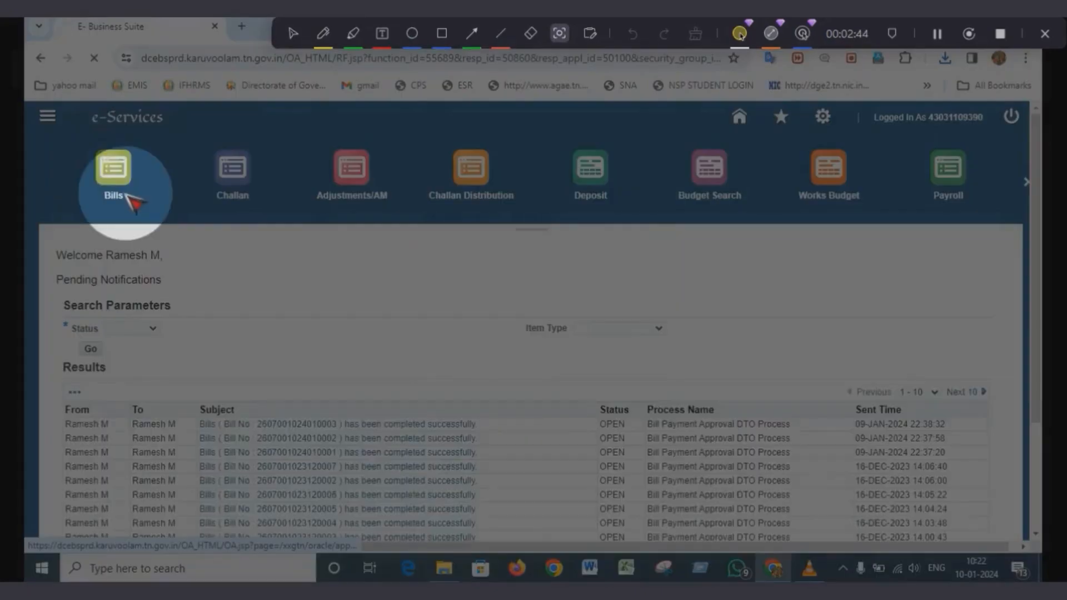
{"action": "left_click", "coordinate": [129, 195]}
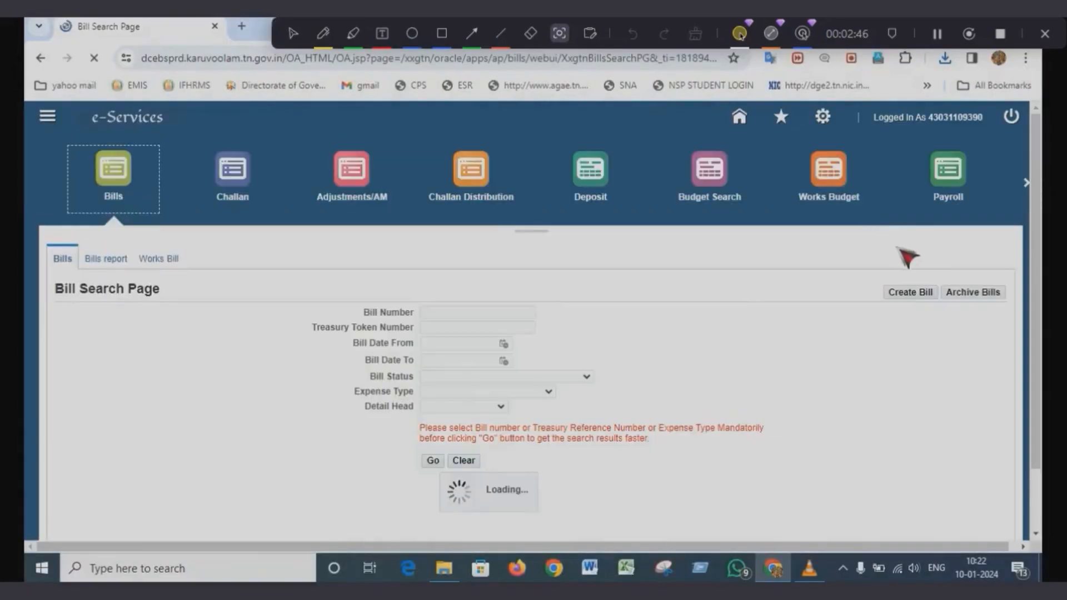
Switch the bill search to archived bills and filter by financial year 2023-2024 and bill status Draft.
{"action": "left_click", "coordinate": [958, 298]}
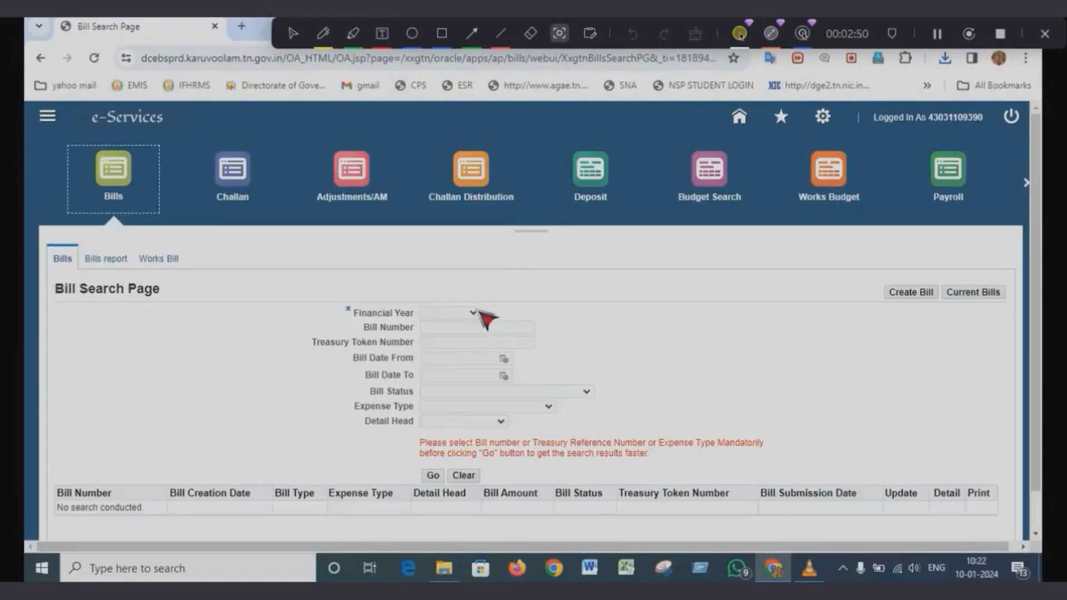
{"action": "left_click", "coordinate": [446, 312]}
{"action": "left_click", "coordinate": [444, 474]}
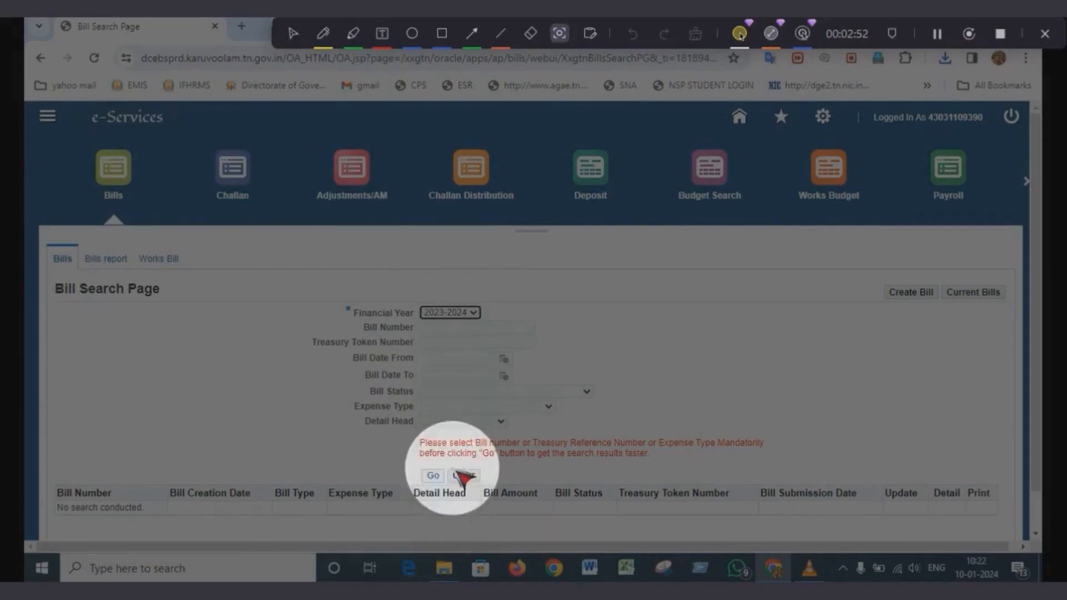
{"action": "left_click", "coordinate": [422, 391]}
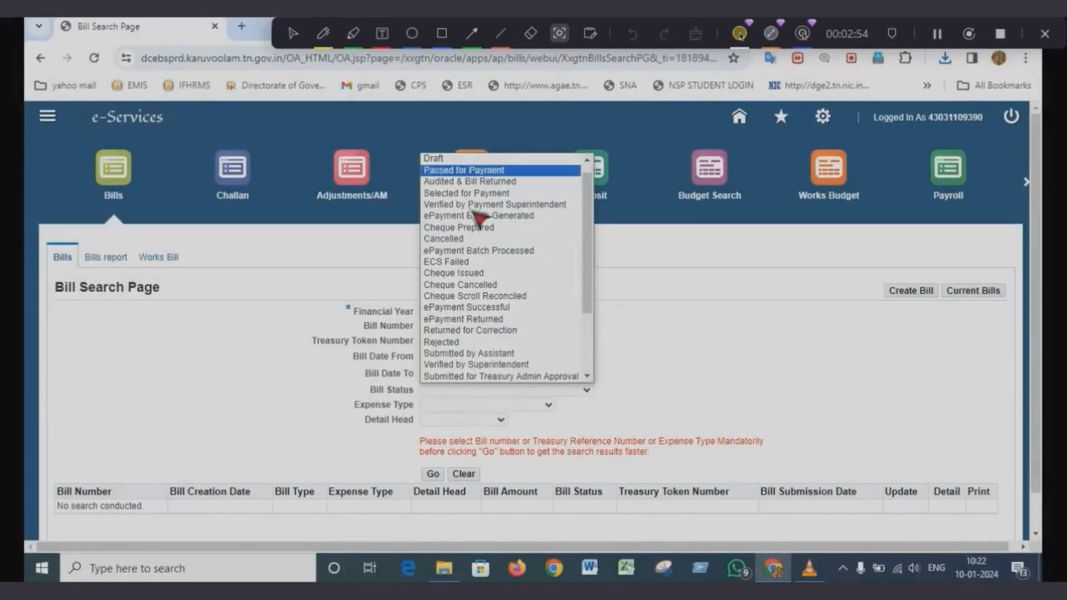
{"action": "left_click", "coordinate": [436, 158]}
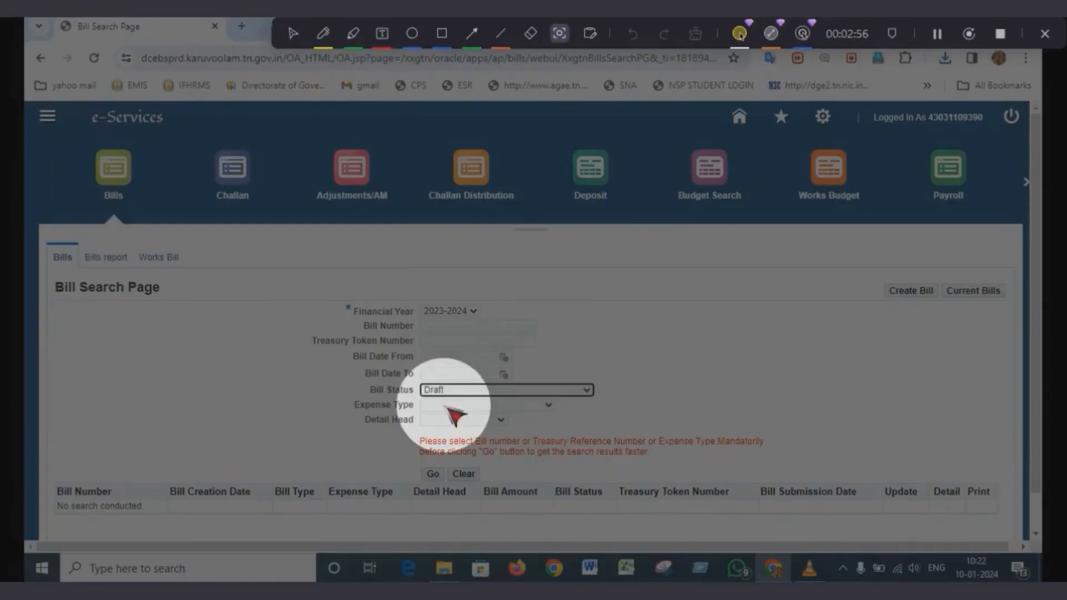
Set the expense type to Bonus / Special Adhoc Bonus and the detail head to Other Allowances, and run the bill search.
{"action": "left_click", "coordinate": [447, 408]}
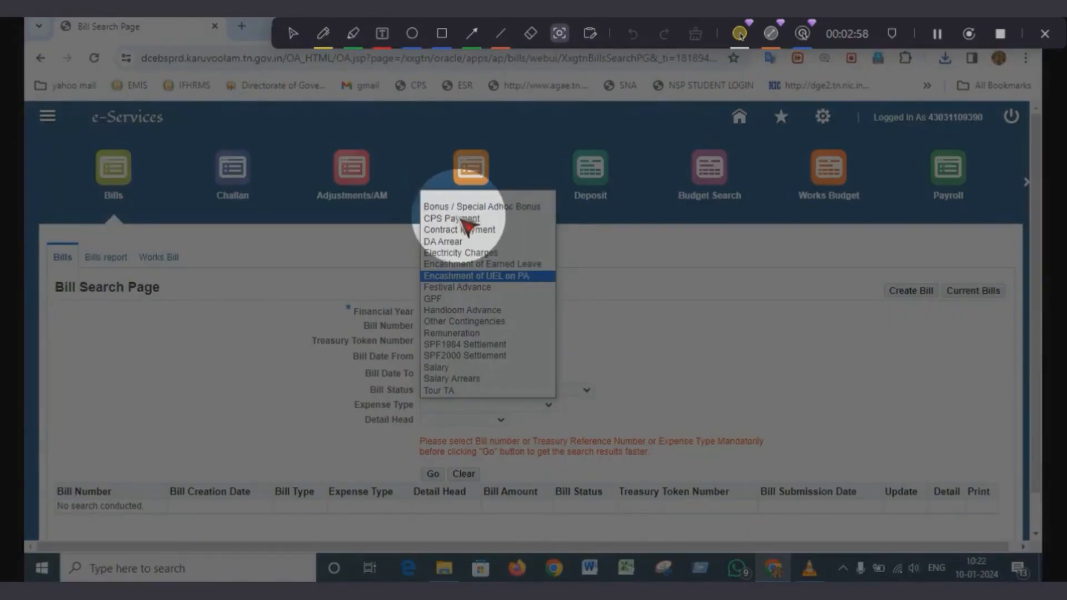
{"action": "key", "text": "Up"}
{"action": "key", "text": "Up"}
{"action": "key", "text": "Up"}
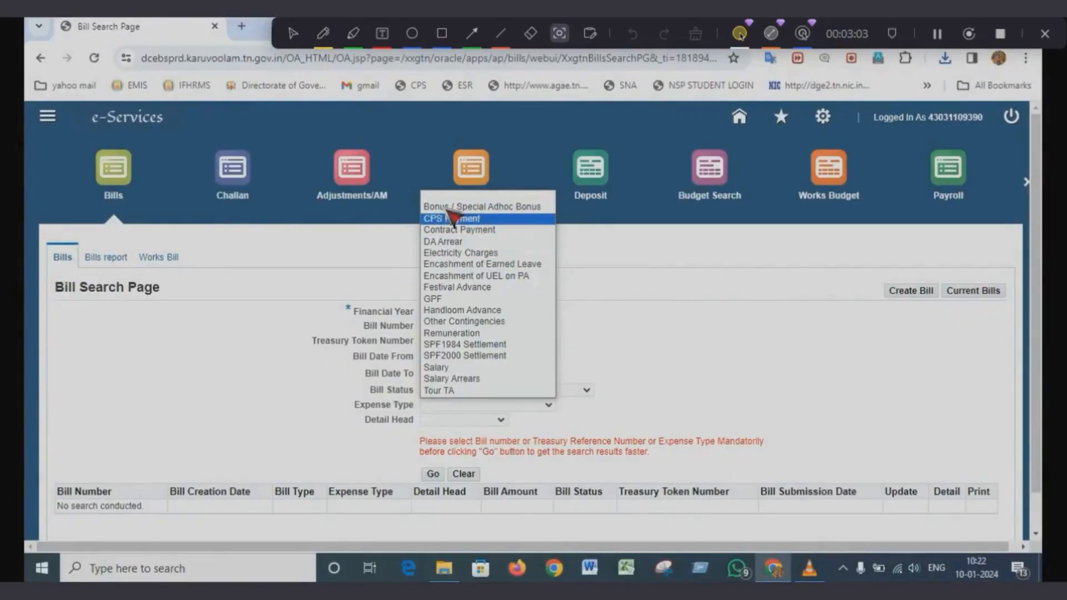
{"action": "left_click", "coordinate": [449, 208]}
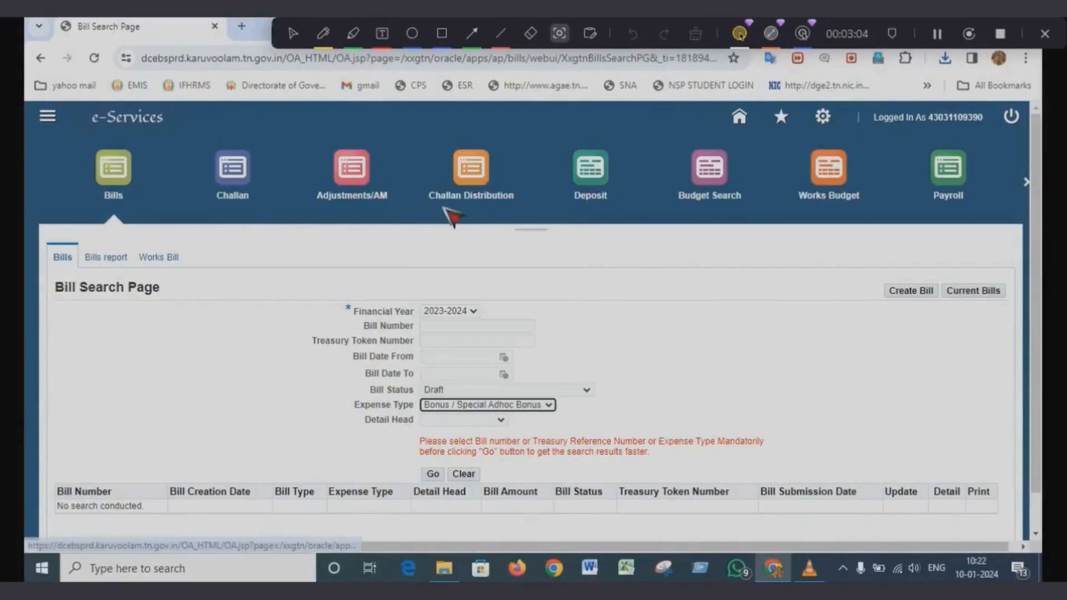
{"action": "left_click", "coordinate": [447, 421]}
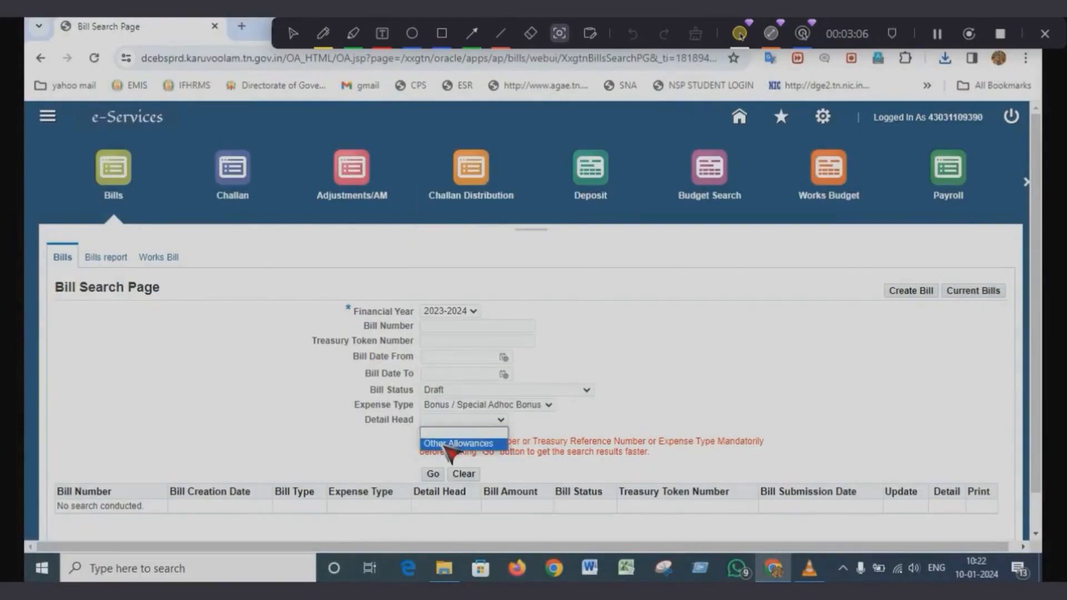
{"action": "left_click", "coordinate": [453, 438]}
{"action": "left_click", "coordinate": [432, 474]}
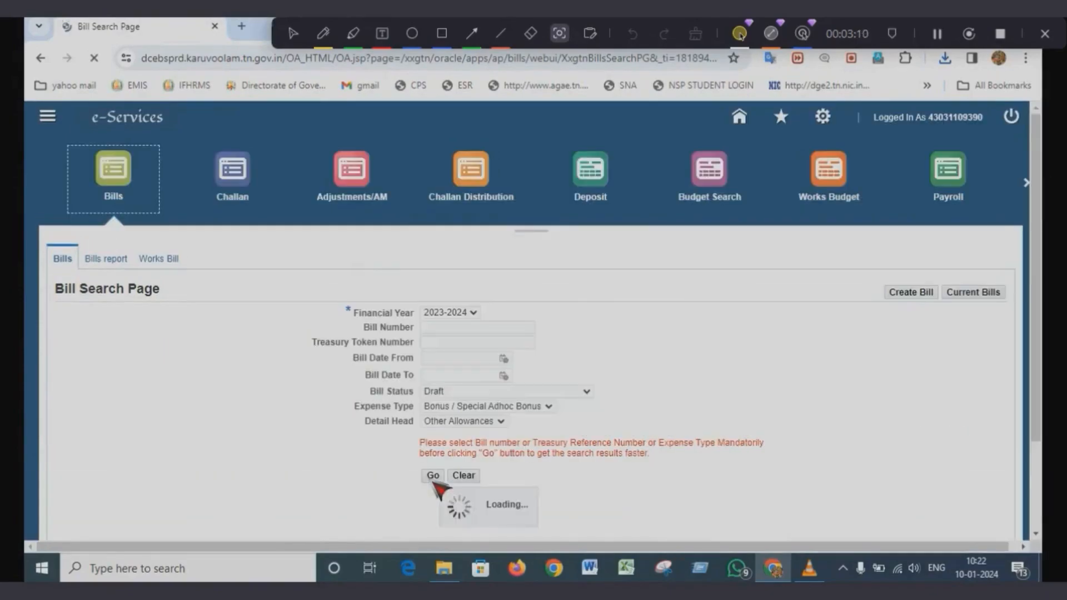
Open the details of the second draft bonus bill in the results and review its bill lines and attached reports.
{"action": "scroll", "coordinate": [752, 534], "scroll_direction": "down", "scroll_amount": 2}
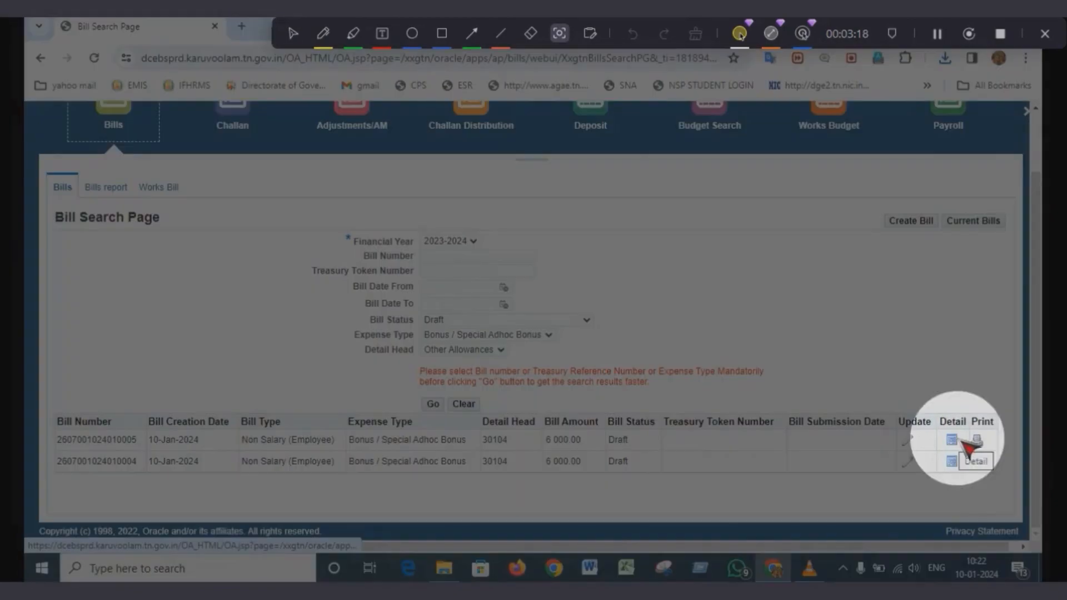
{"action": "left_click", "coordinate": [953, 462]}
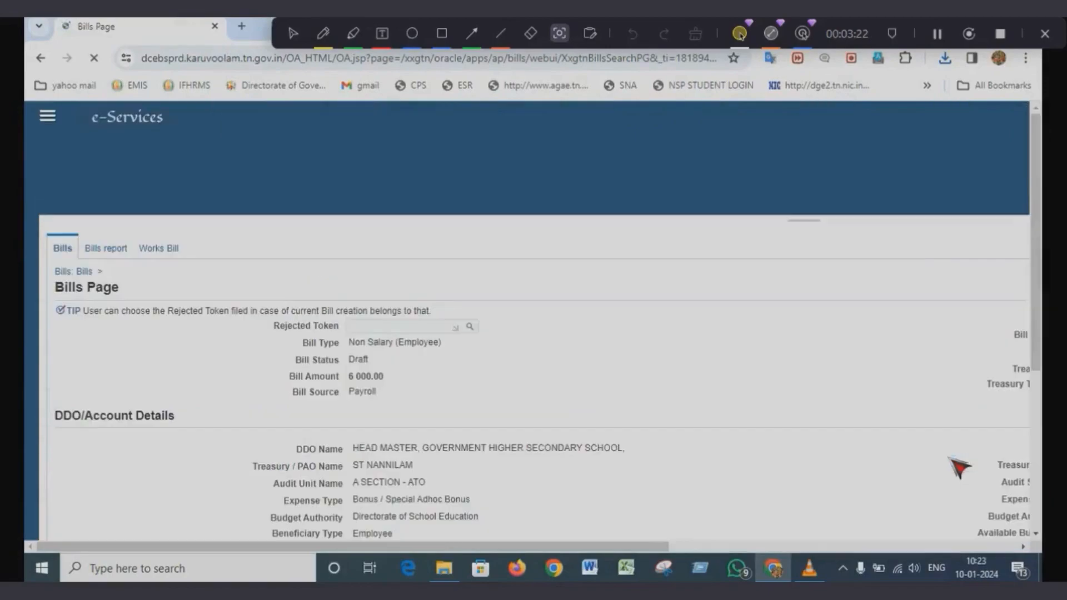
{"action": "scroll", "coordinate": [423, 369], "scroll_direction": "down", "scroll_amount": 10}
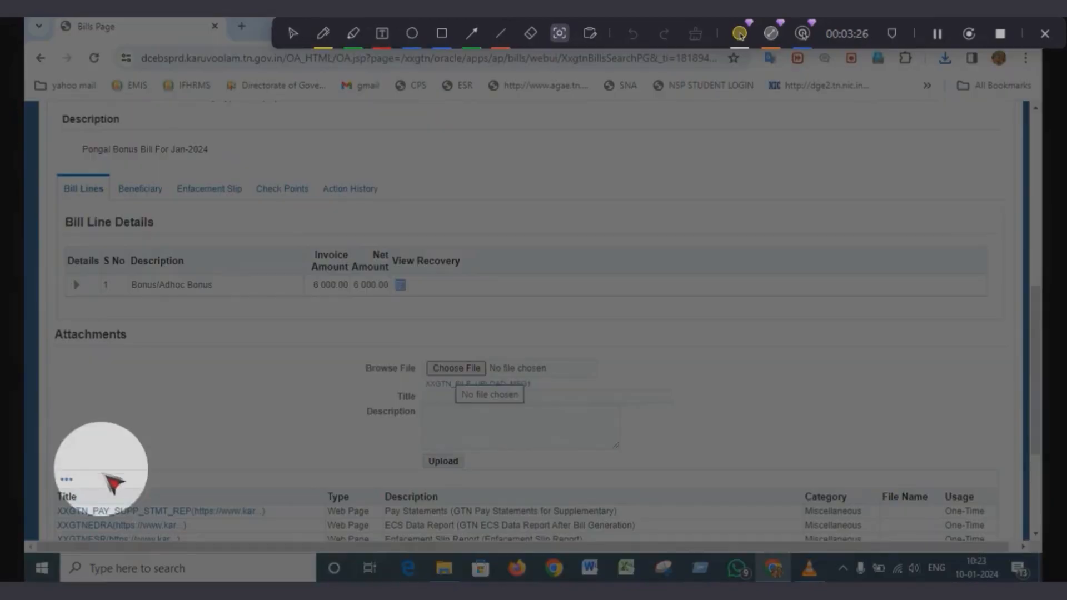
{"action": "scroll", "coordinate": [195, 533], "scroll_direction": "down", "scroll_amount": 3}
{"action": "scroll", "coordinate": [196, 532], "scroll_direction": "down", "scroll_amount": 1}
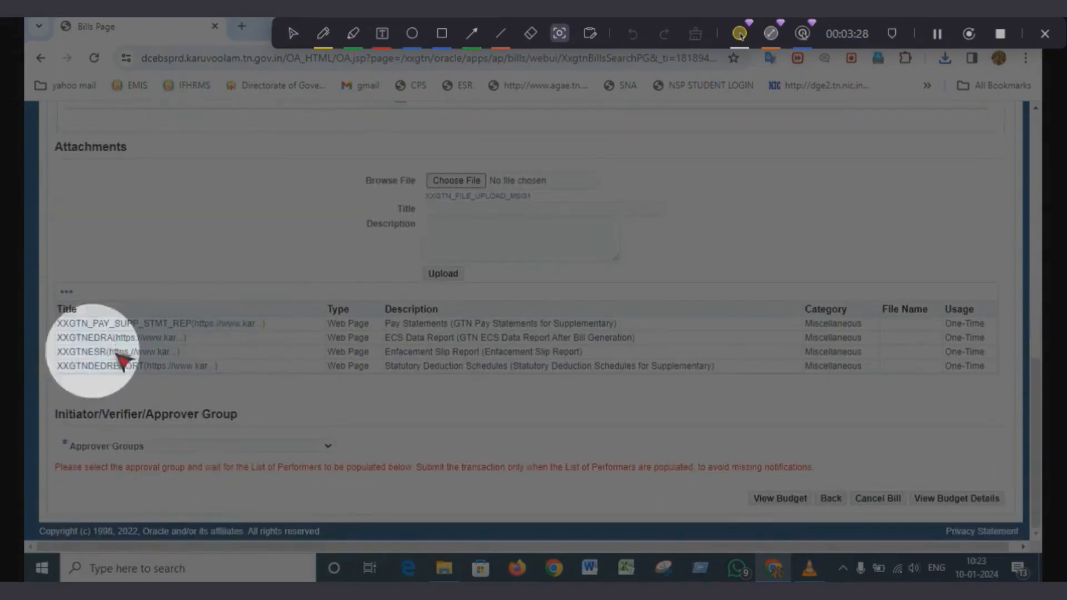
Assign the approver group Common Approval Group - BILLS - 32459 to the Pongal Bonus bill.
{"action": "left_click", "coordinate": [194, 445]}
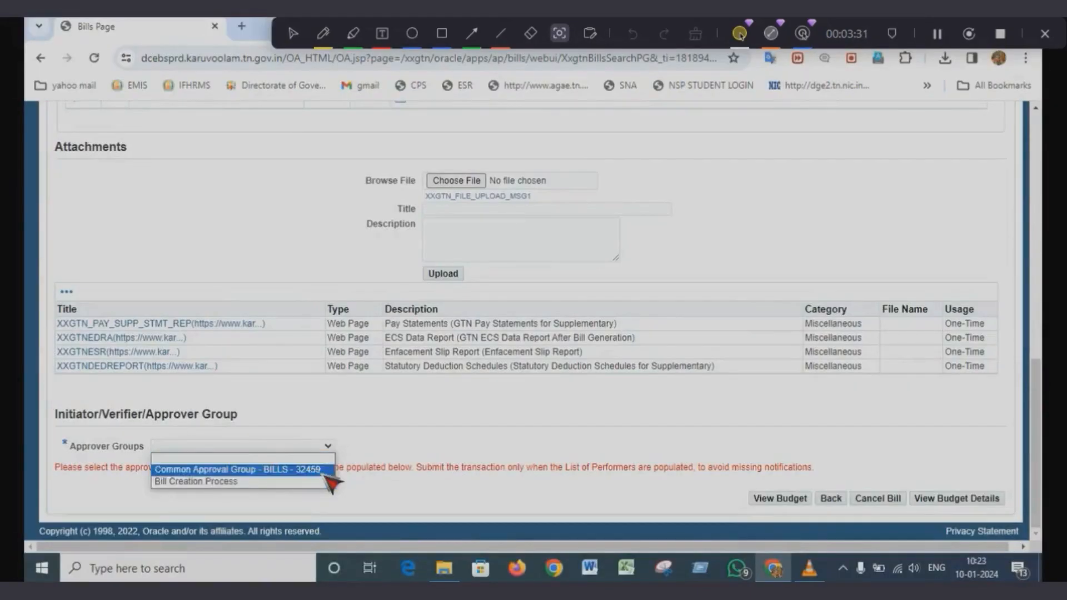
{"action": "left_click", "coordinate": [326, 470]}
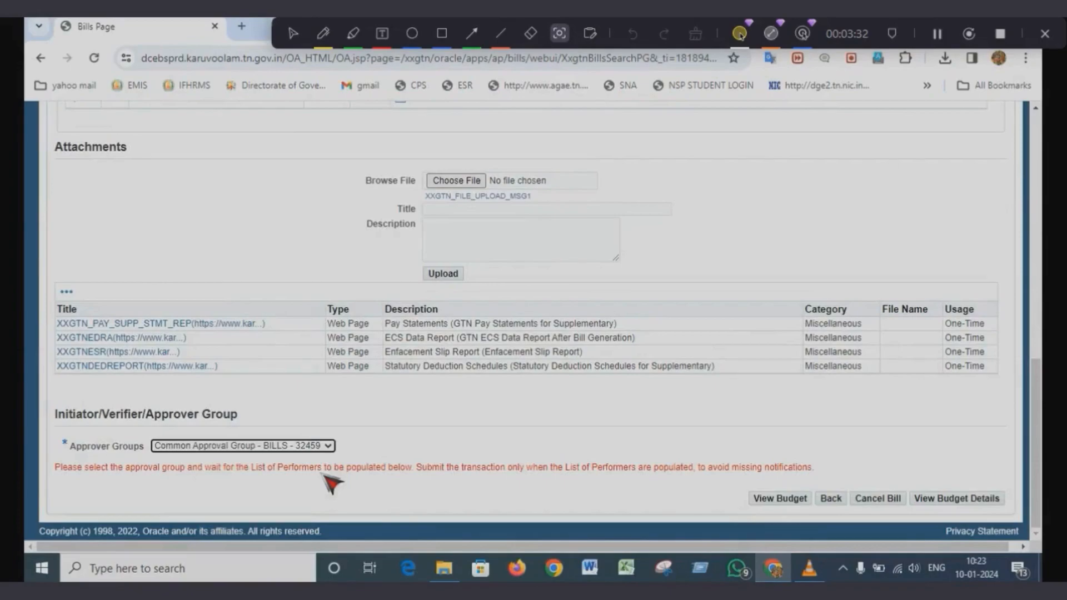
{"action": "scroll", "coordinate": [781, 279], "scroll_direction": "up", "scroll_amount": 2}
{"action": "scroll", "coordinate": [910, 174], "scroll_direction": "up", "scroll_amount": 8}
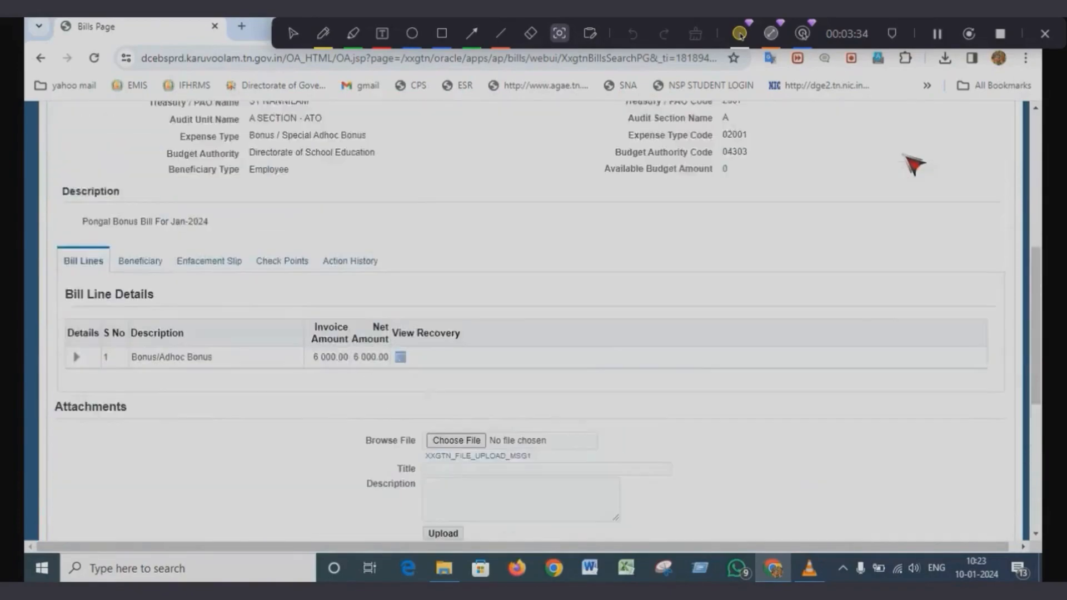